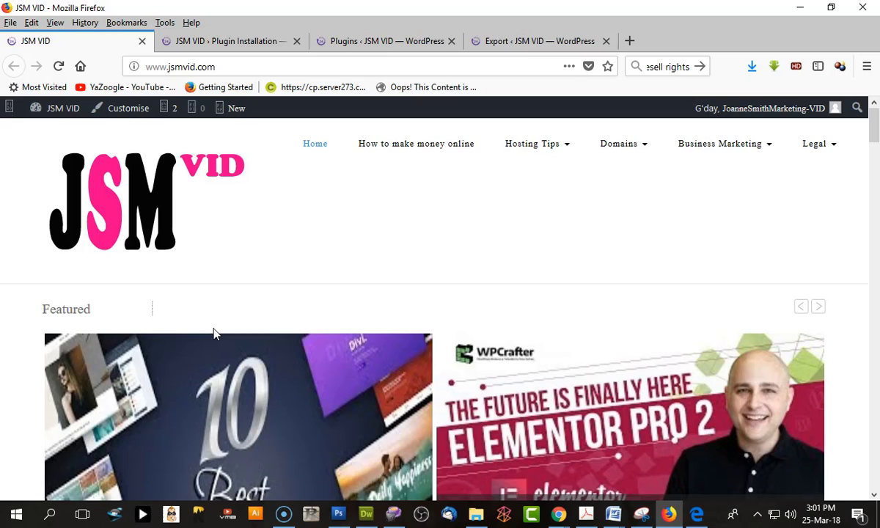
- Scroll through the JSM VID homepage to review its featured video posts and local marketing section
scroll(214, 334, down, 15)
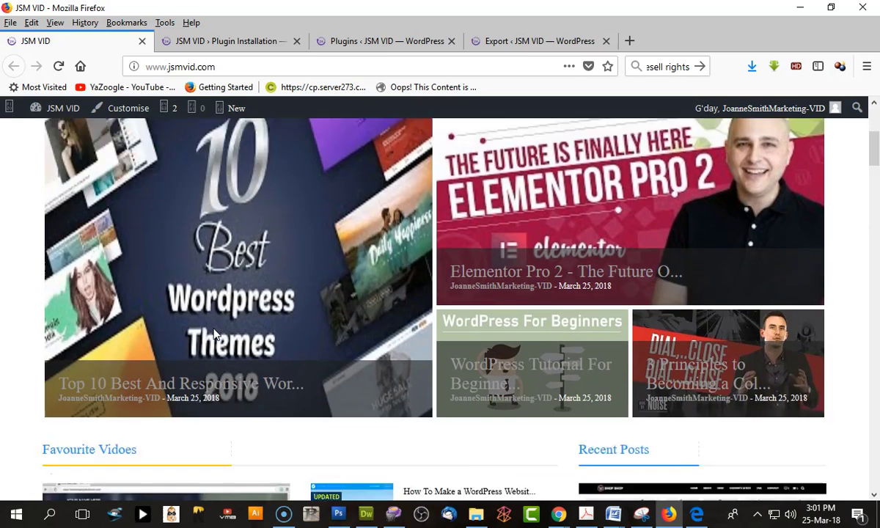
scroll(214, 334, down, 5)
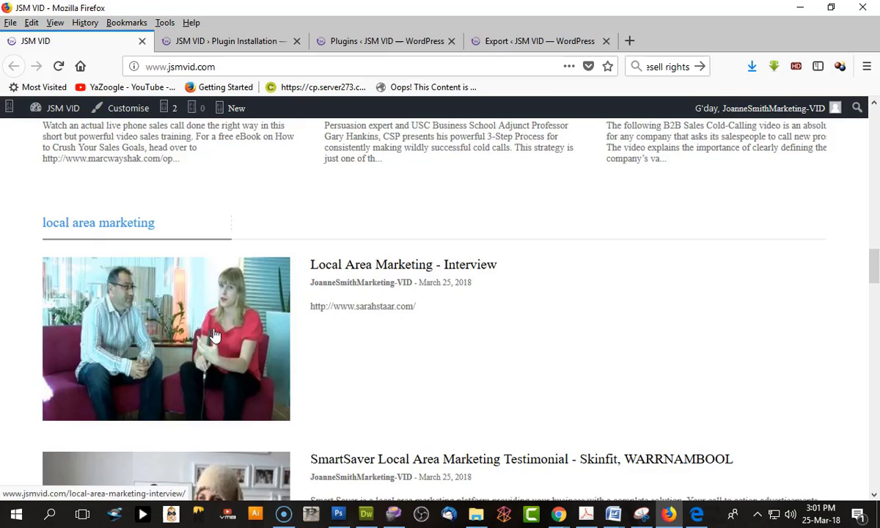
scroll(214, 333, up, 15)
scroll(213, 334, up, 3)
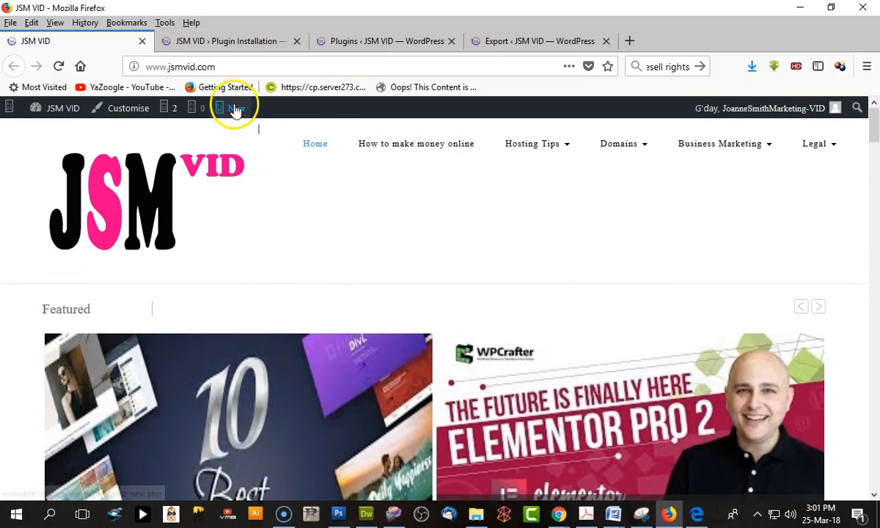
- Show the installed Plugins list with All-in-One WP Migration 6.65 and Unlimited Extension 2.14 active
click(224, 41)
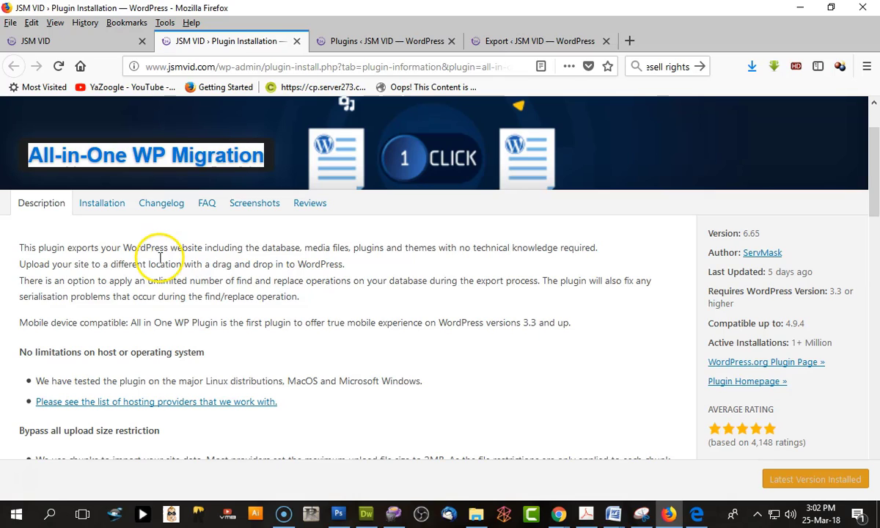
click(368, 40)
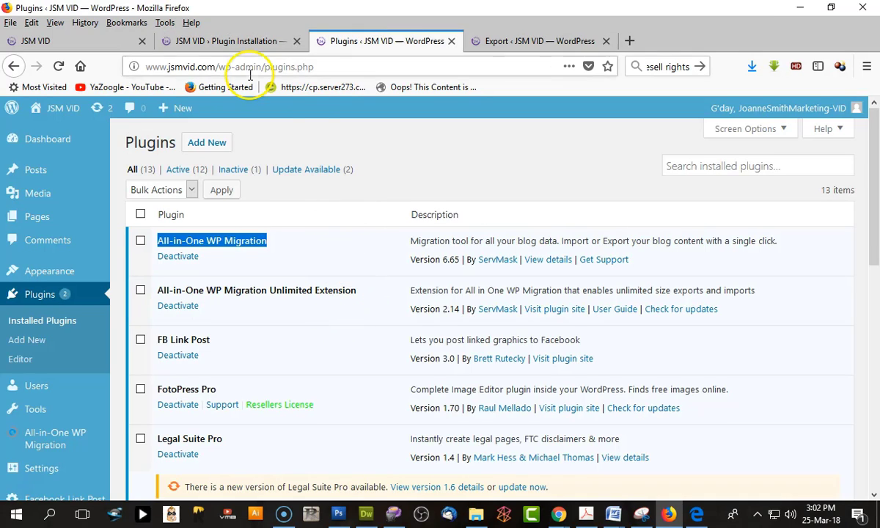
click(261, 40)
click(344, 41)
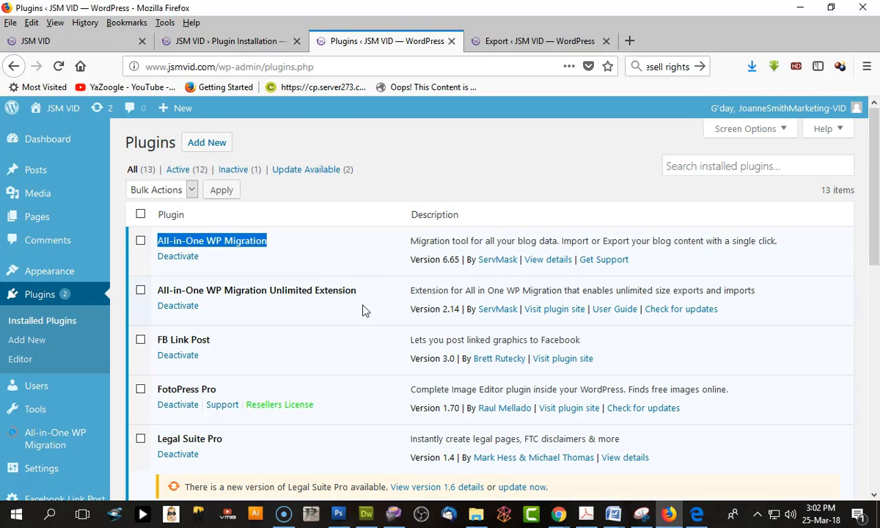
scroll(364, 310, down, 1)
scroll(364, 310, up, 1)
click(343, 252)
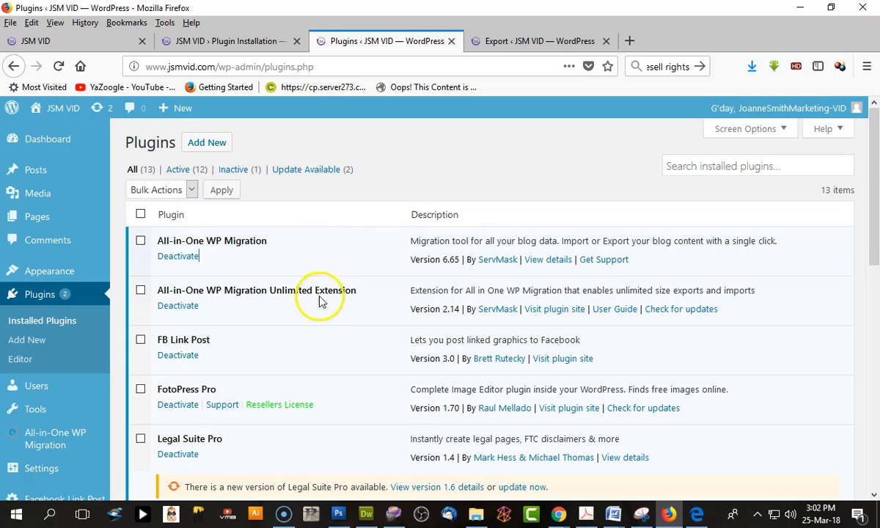
click(335, 332)
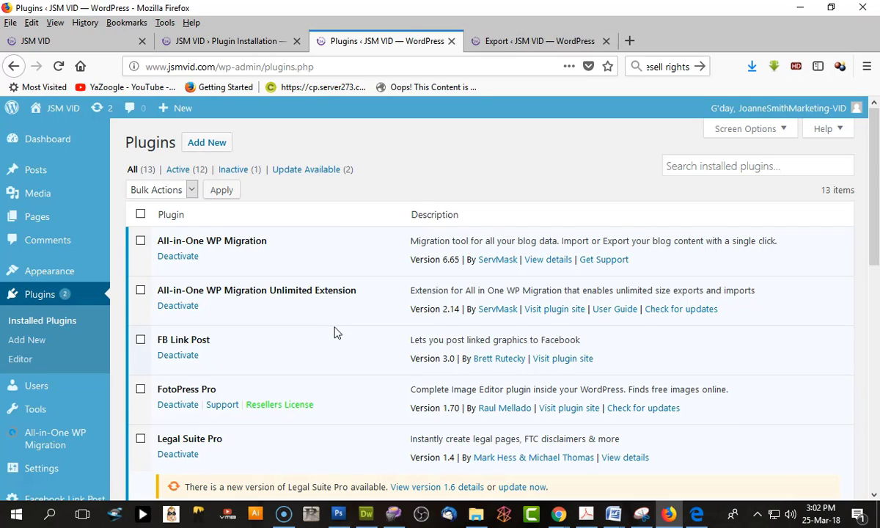
click(348, 322)
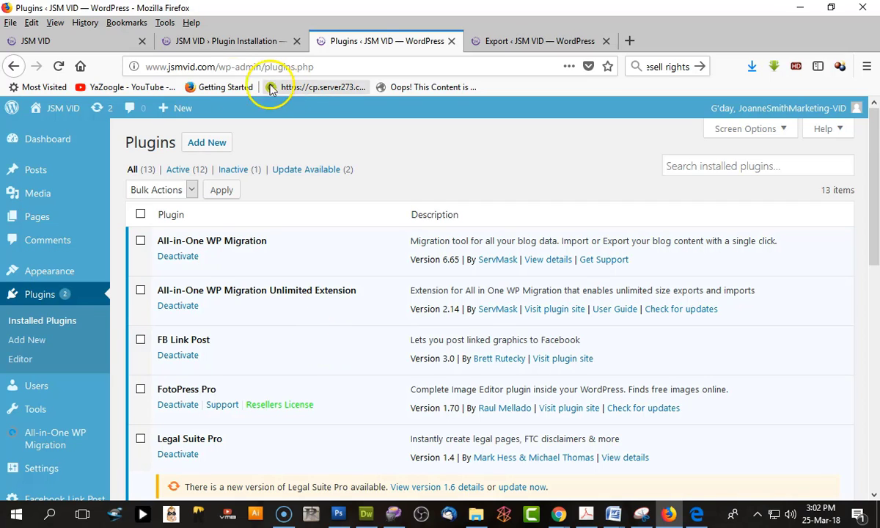
click(218, 41)
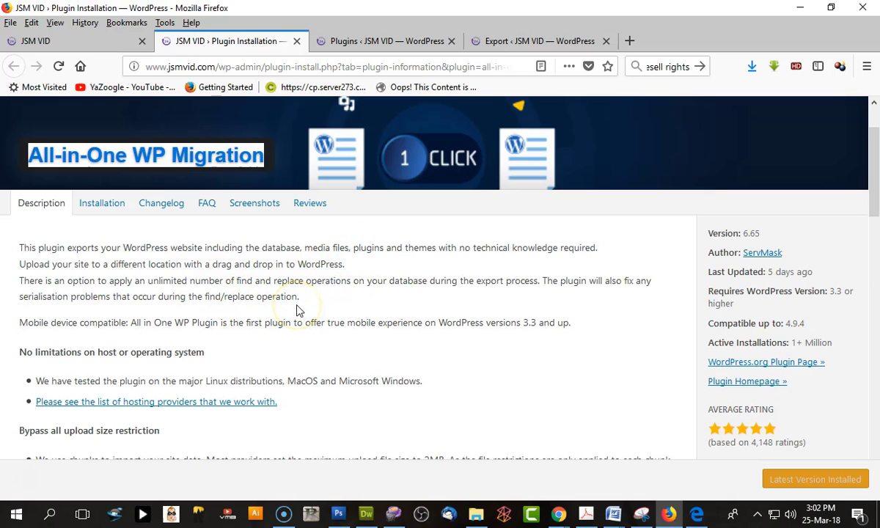
click(373, 41)
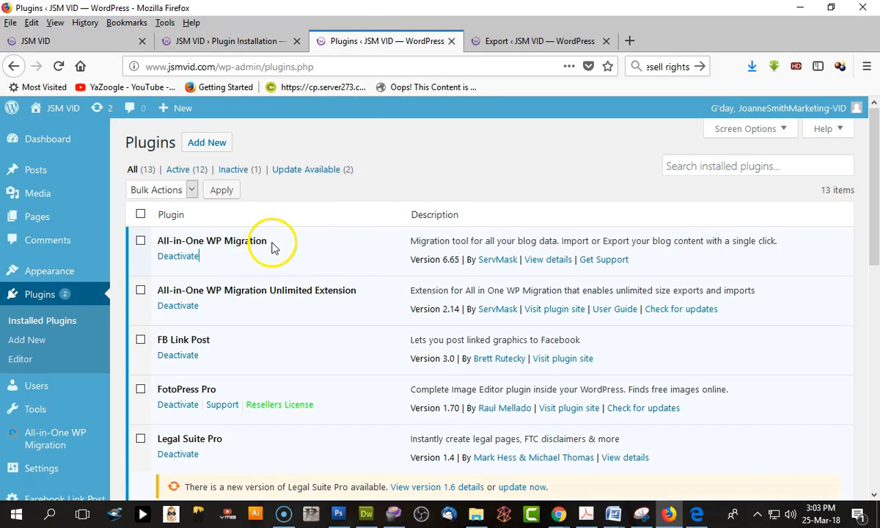
drag(270, 244, 159, 246)
key(ctrl+c)
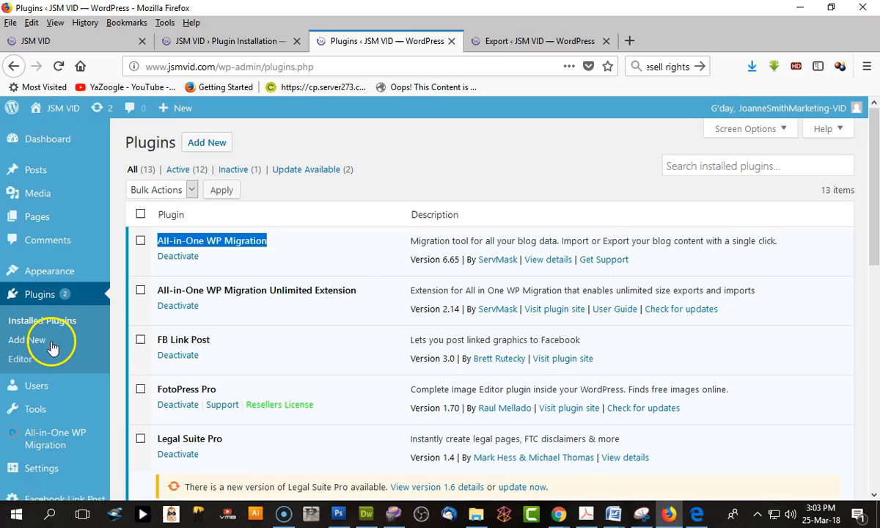
click(28, 340)
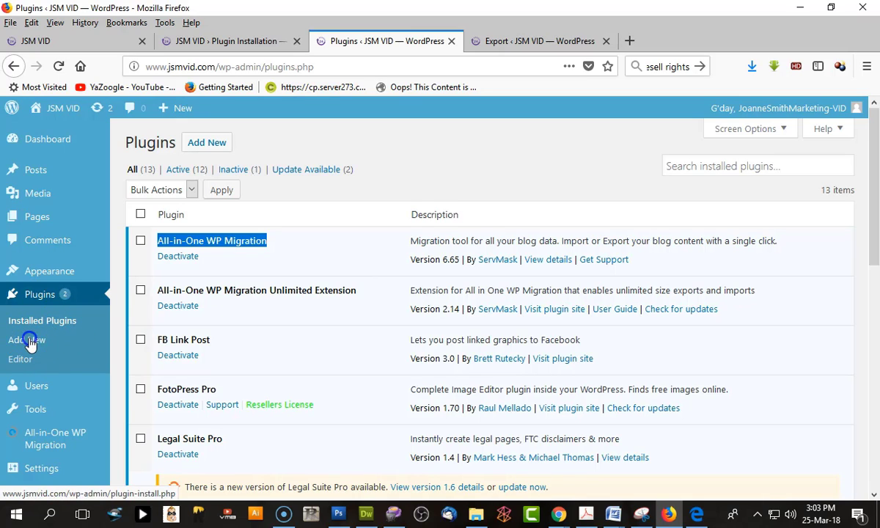
click(27, 340)
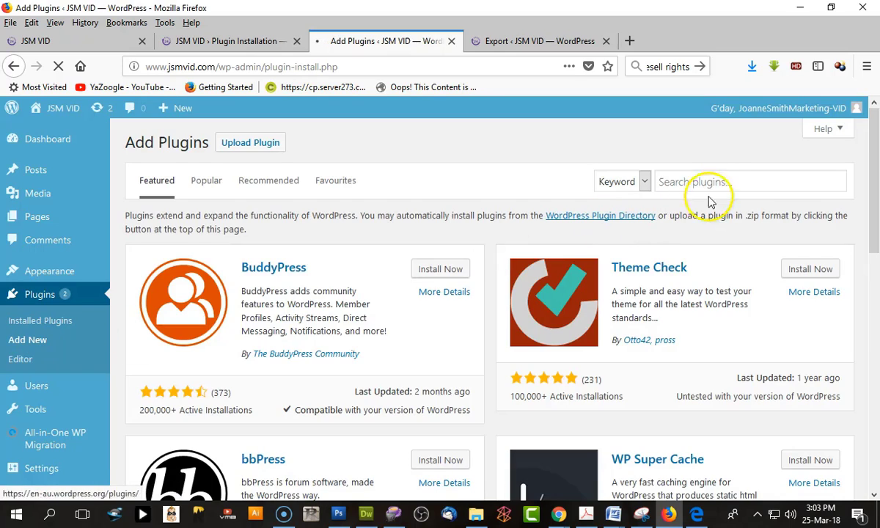
click(716, 180)
key(ctrl+v)
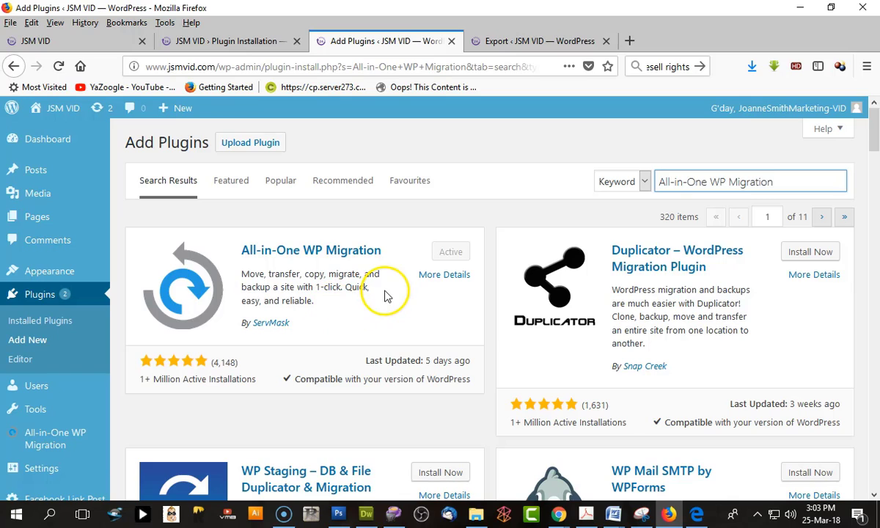
click(40, 322)
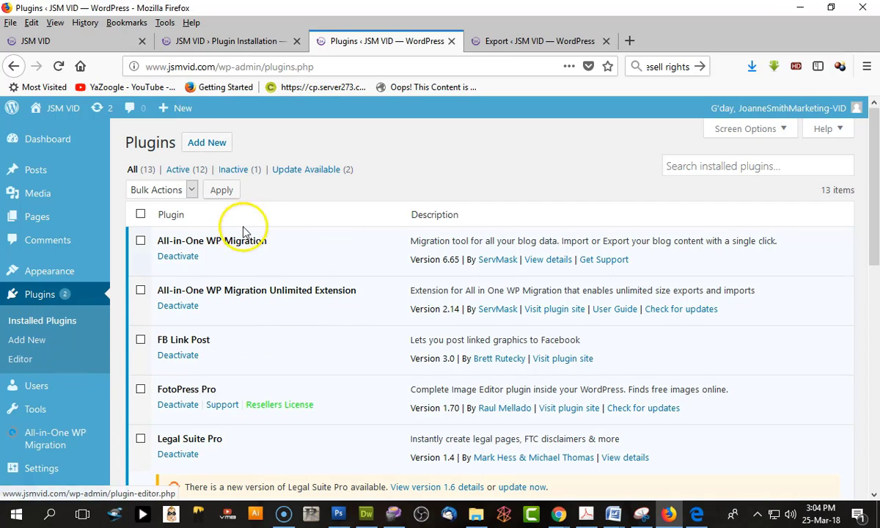
- Export the whole JSM VID site to File with All-in-One WP Migration, producing a 61 MB backup
scroll(245, 231, down, 2)
scroll(271, 243, down, 2)
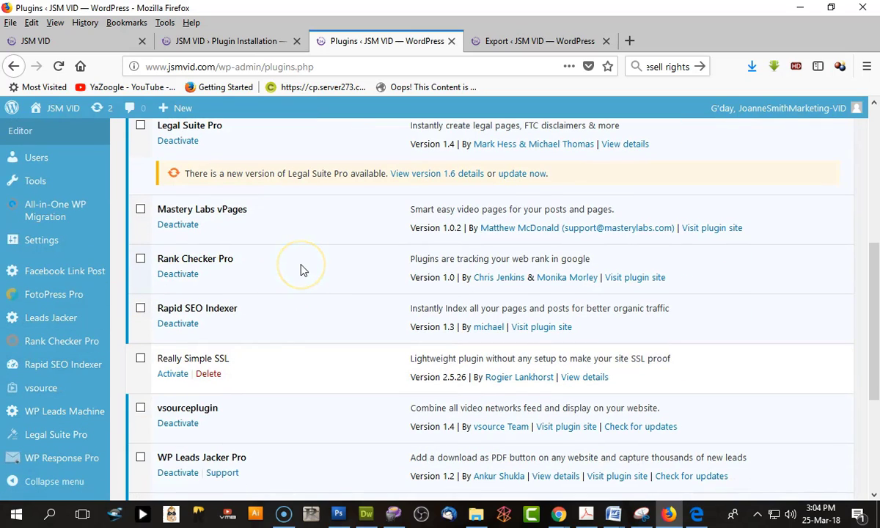
mouse_move(104, 317)
scroll(104, 319, down, 1)
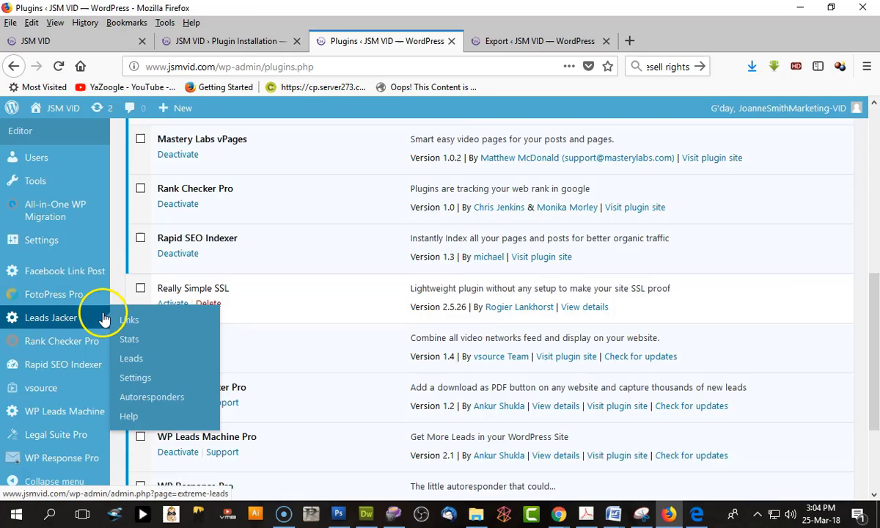
scroll(86, 310, up, 2)
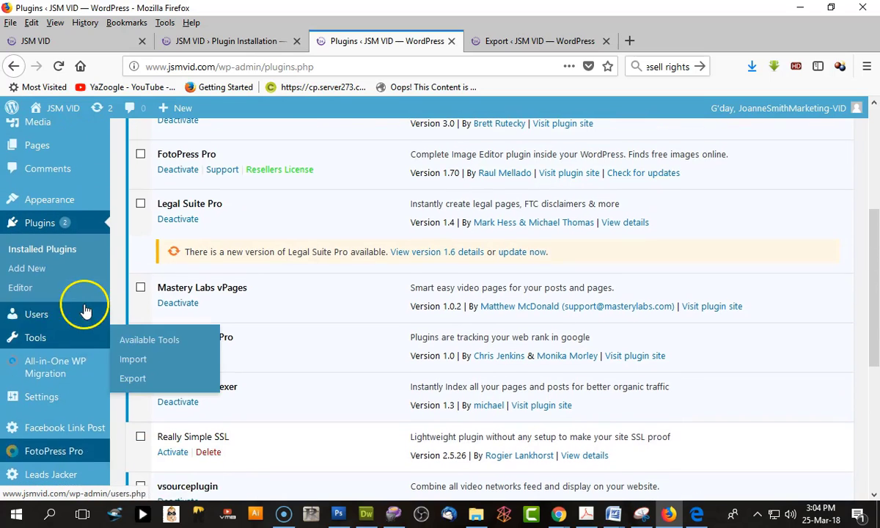
mouse_move(24, 378)
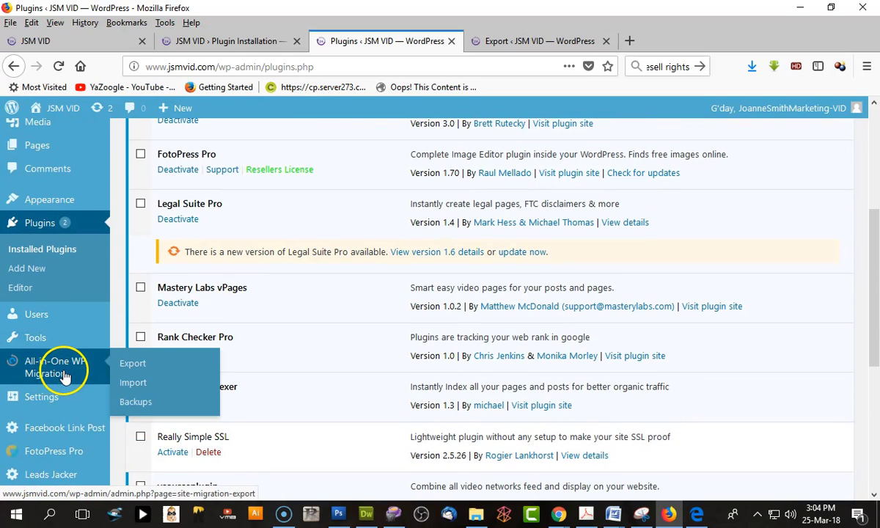
click(126, 364)
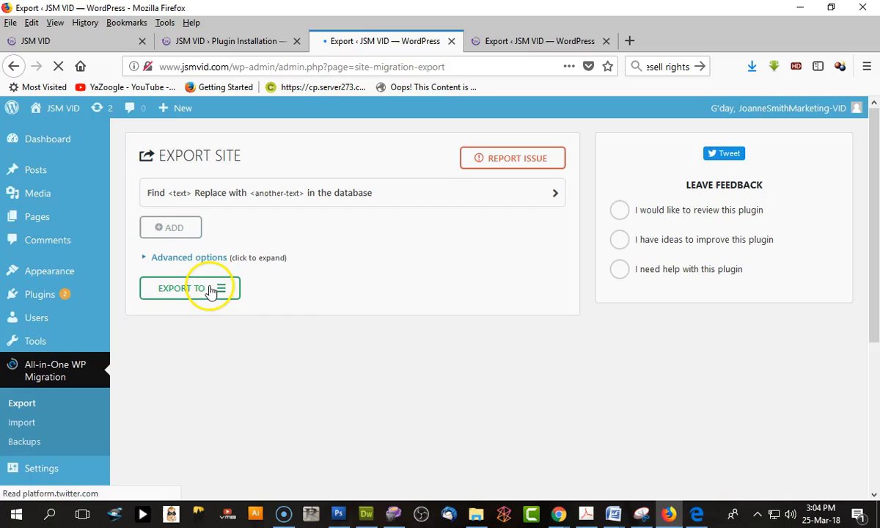
click(206, 294)
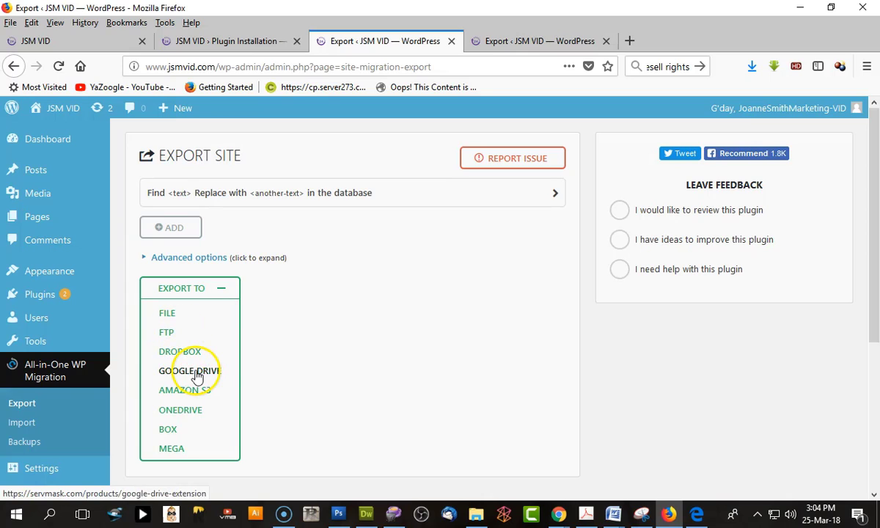
click(168, 314)
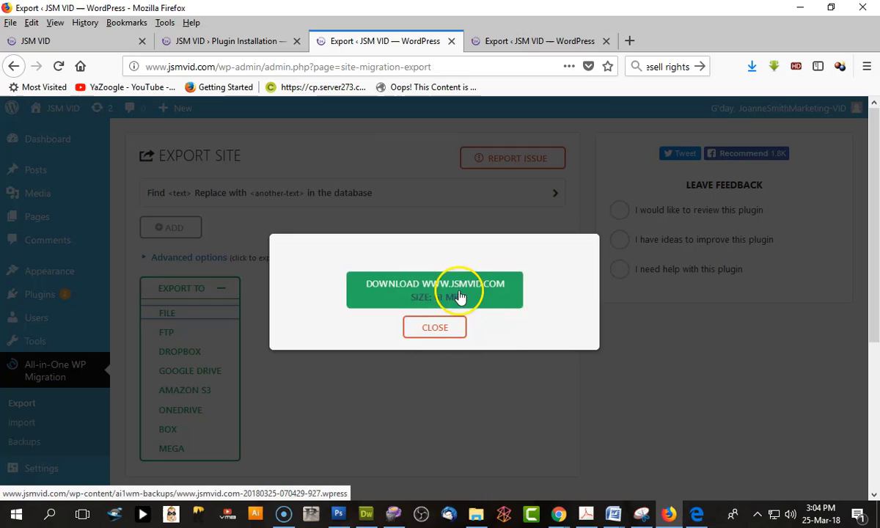
- Save the exported .wpress backup to disk, then switch to the ShopAbot site's Import Site page
click(431, 294)
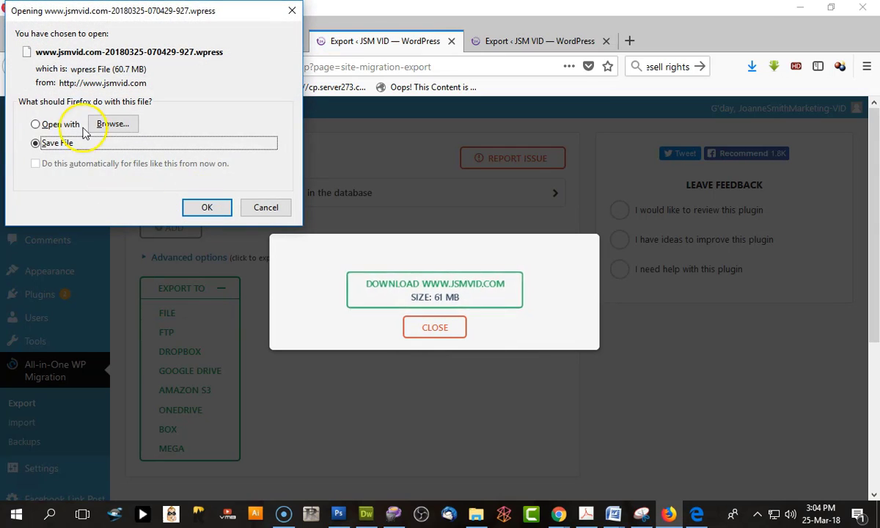
click(208, 208)
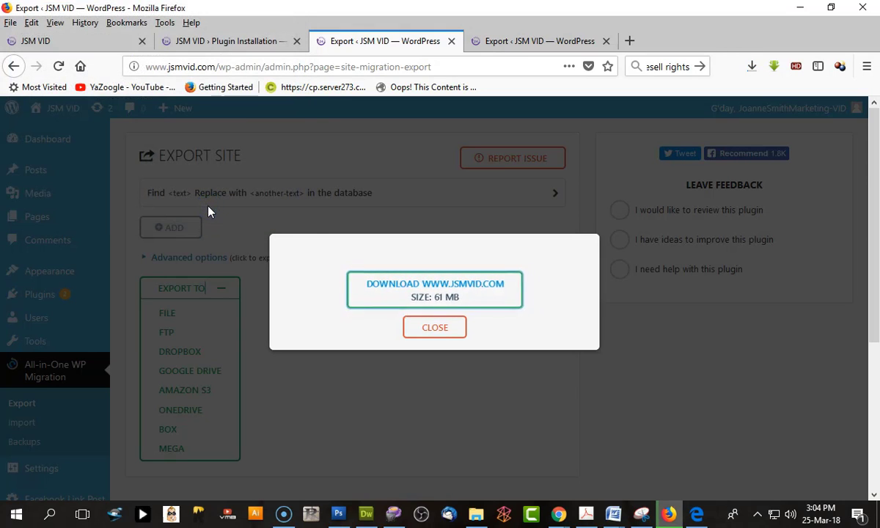
click(434, 327)
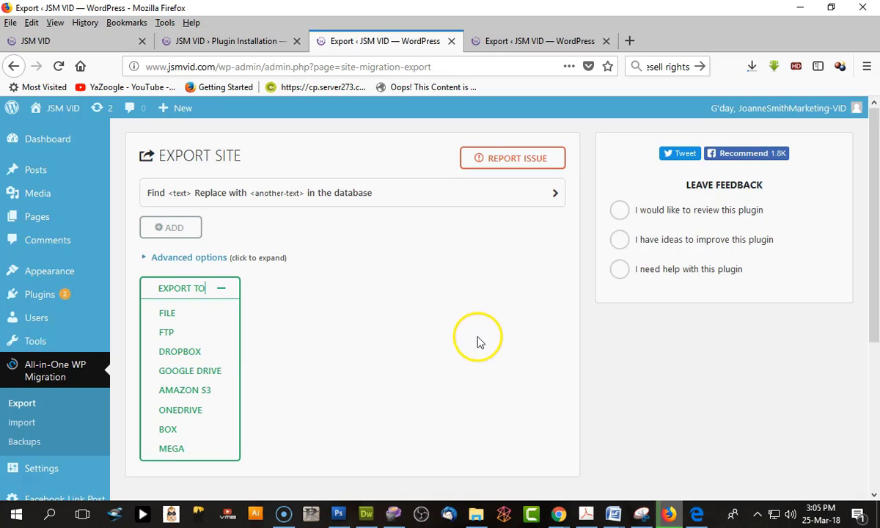
click(697, 514)
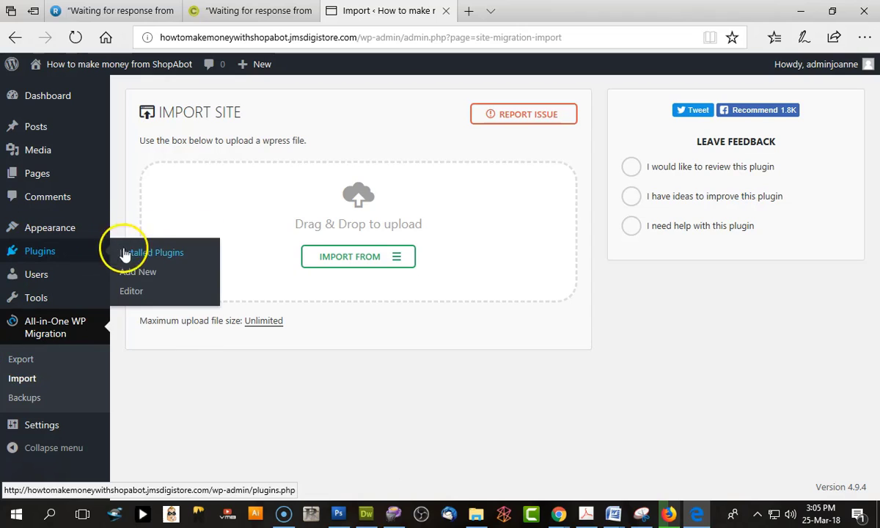
click(141, 258)
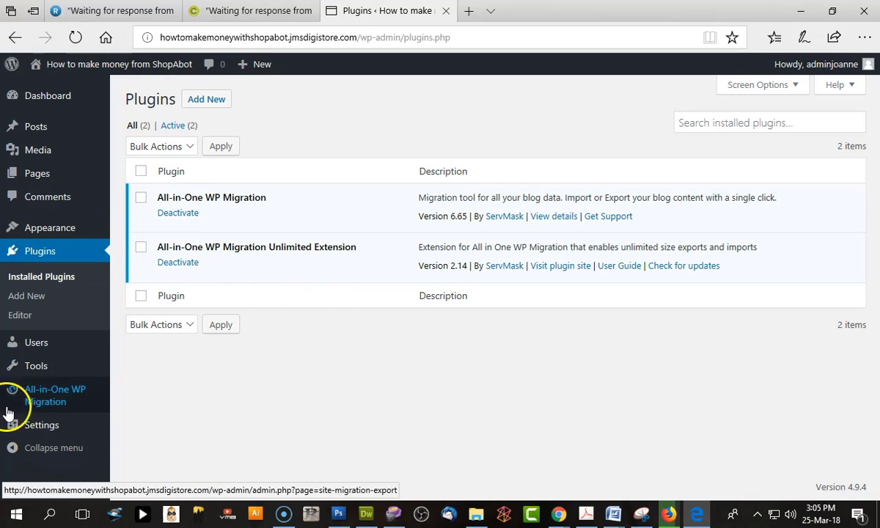
mouse_move(43, 387)
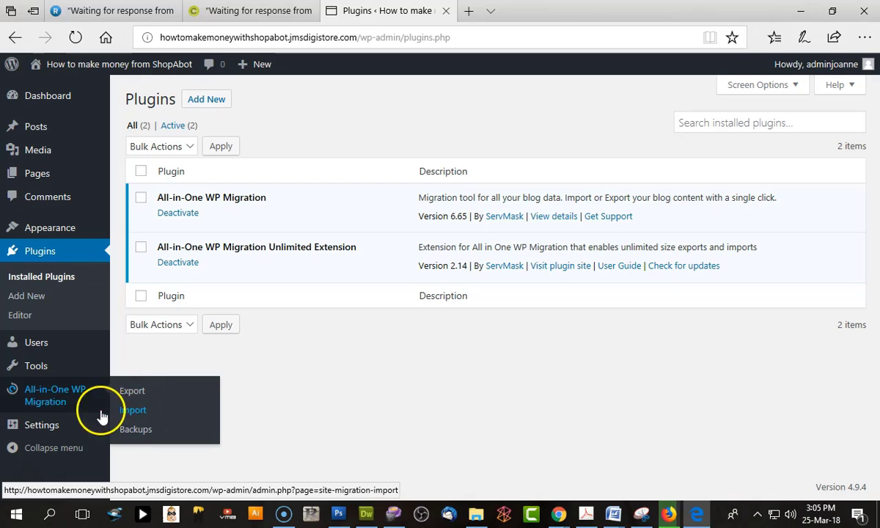
click(132, 412)
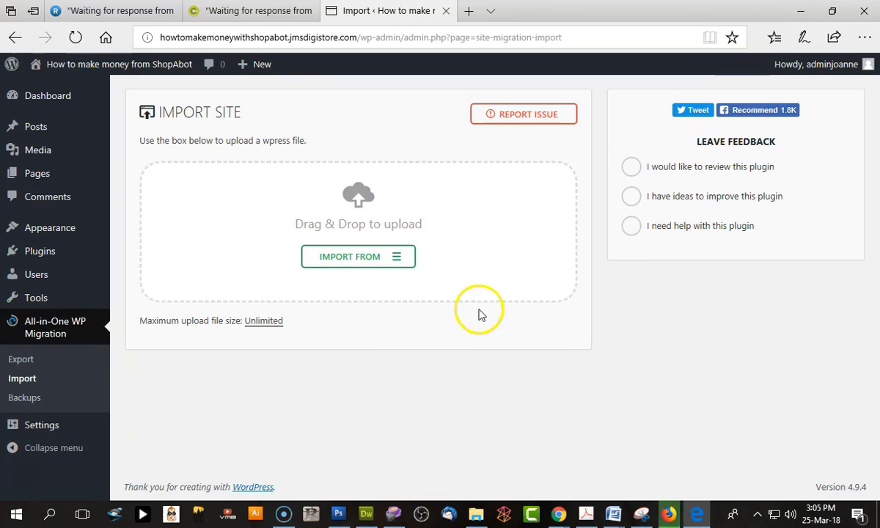
click(358, 261)
click(330, 285)
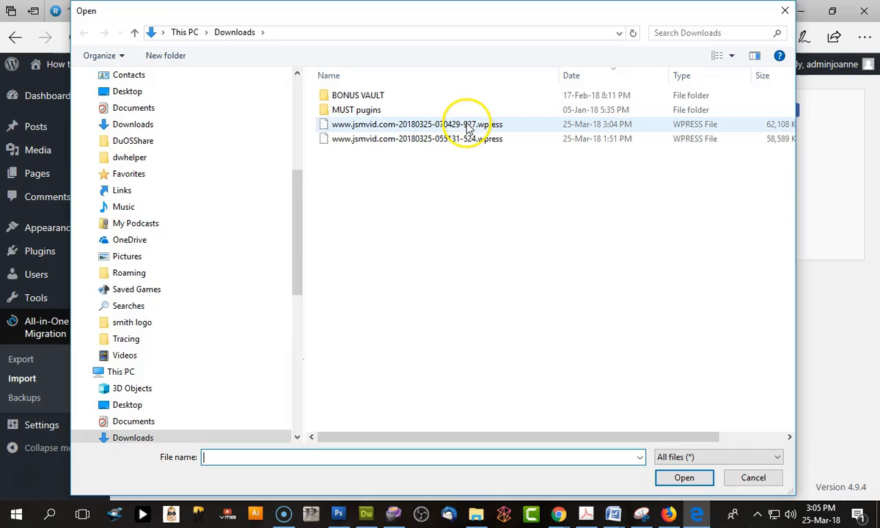
click(460, 125)
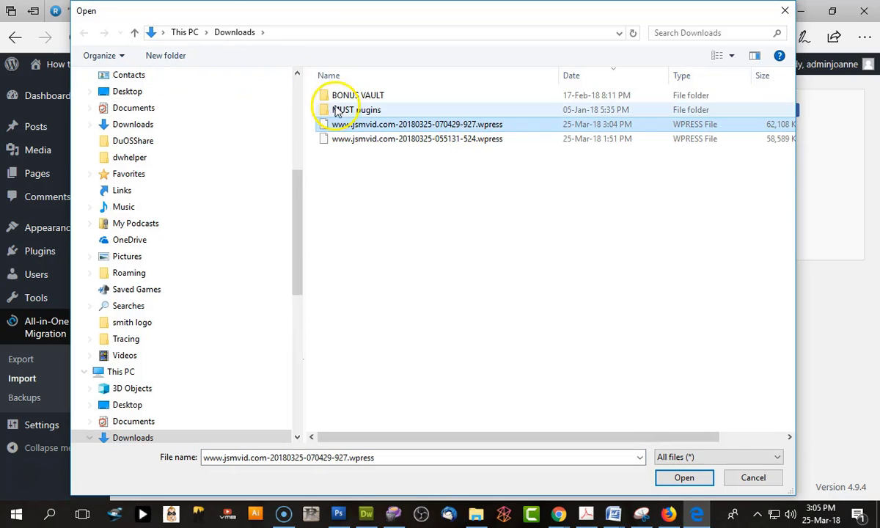
click(684, 477)
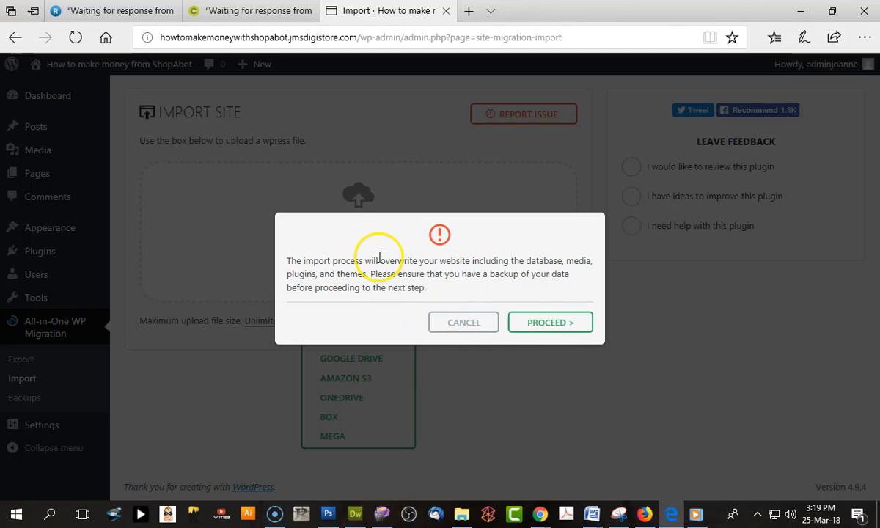
click(552, 327)
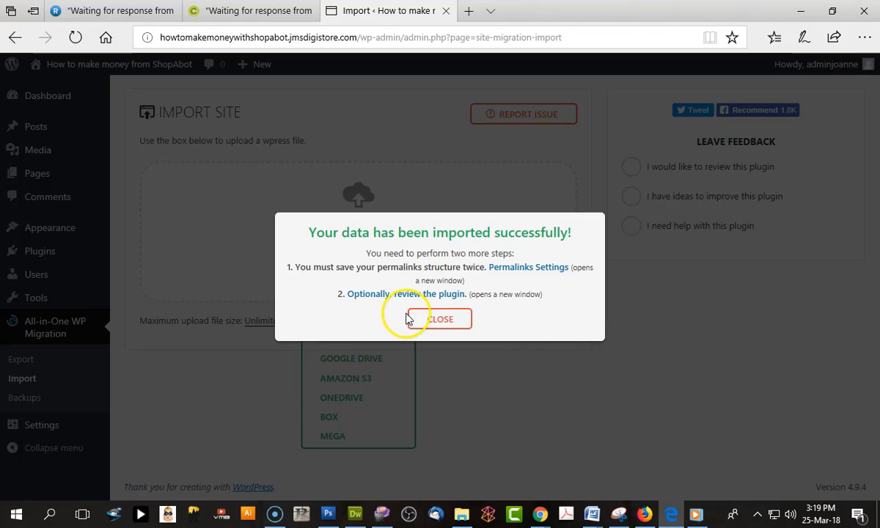
- Close the import success dialog and go to the Dashboard, which now shows the login page
click(437, 319)
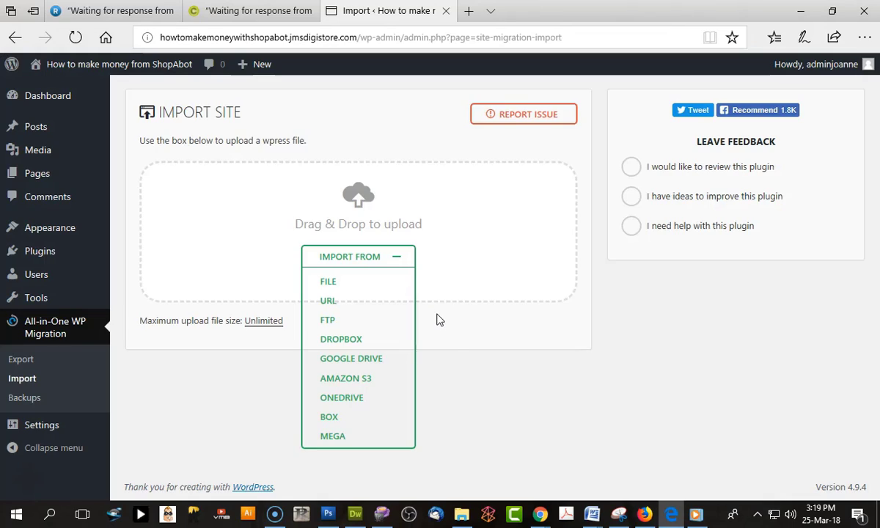
click(439, 326)
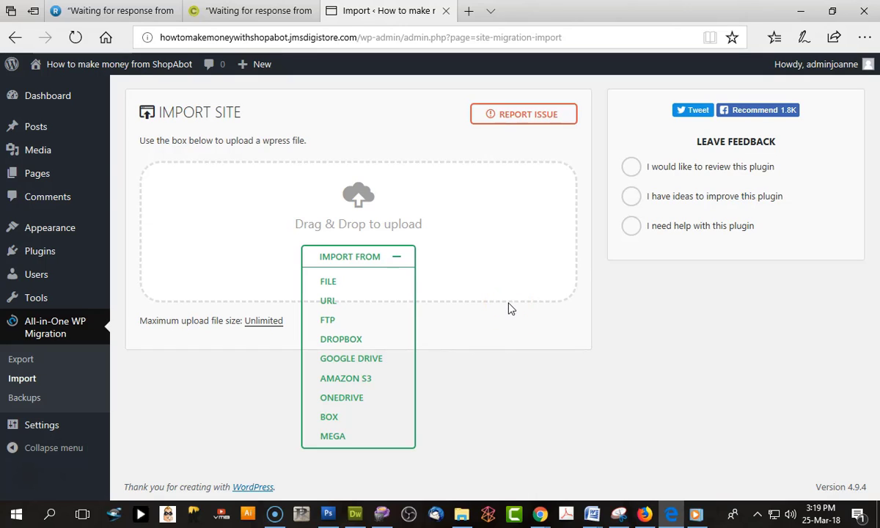
click(46, 101)
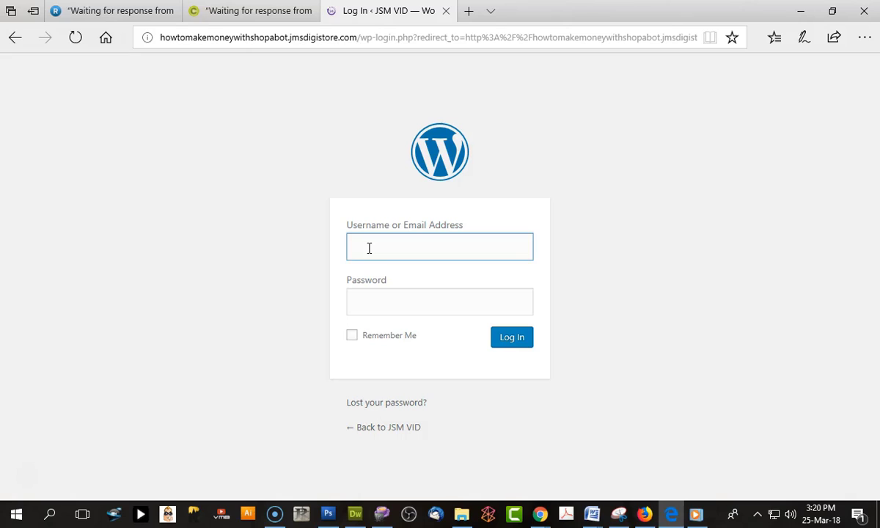
- Log in to the migrated site using the browser's saved credentials
click(369, 248)
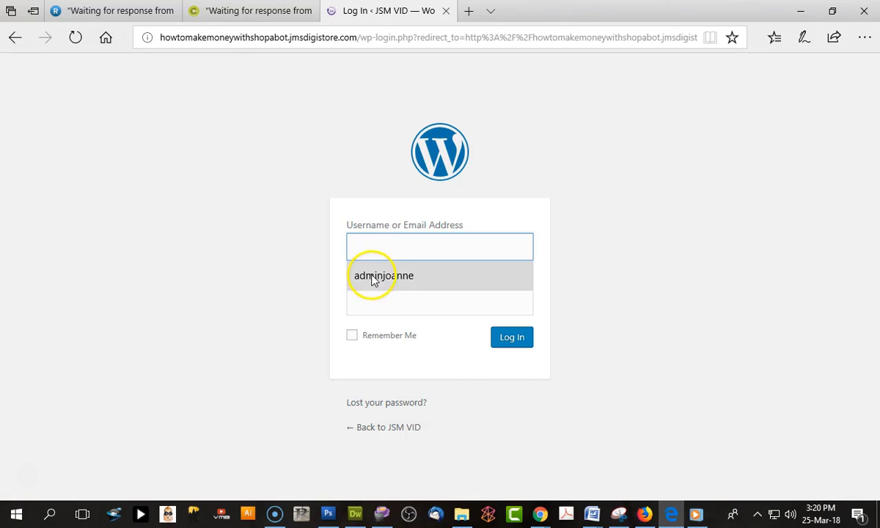
click(373, 275)
click(516, 337)
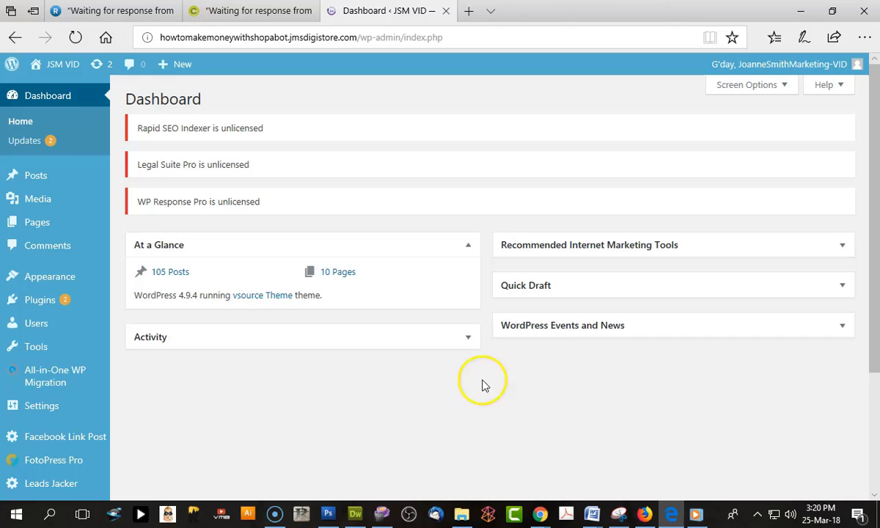
- Browse the migrated front end showing the JSM VID logo, theme, posts and images, then return to the dashboard
mouse_move(46, 70)
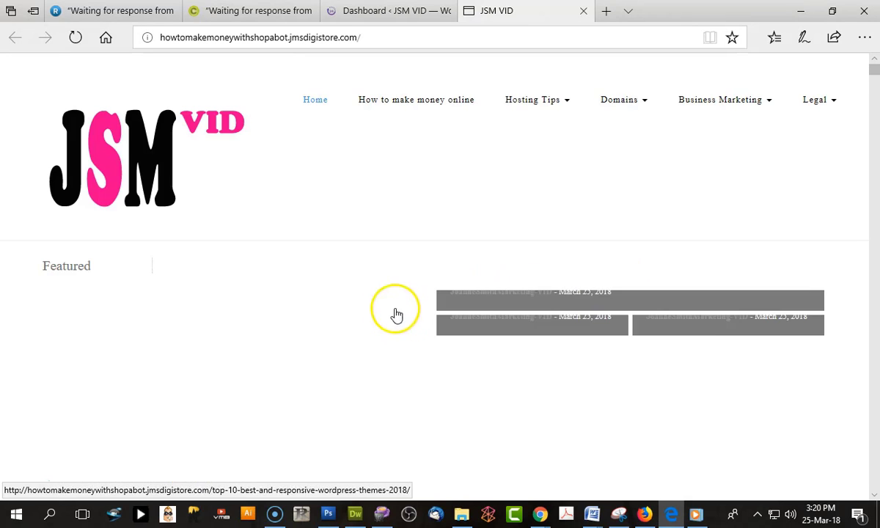
scroll(487, 281, down, 5)
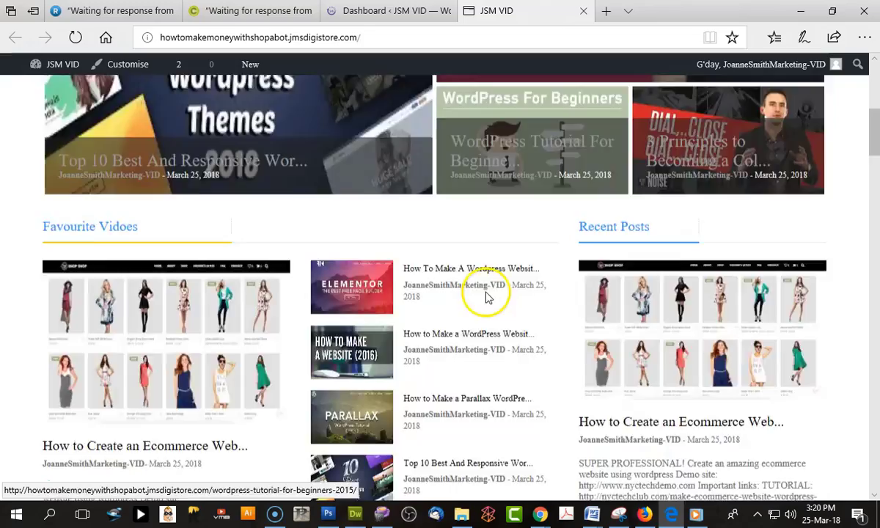
scroll(487, 297, down, 10)
scroll(487, 305, up, 7)
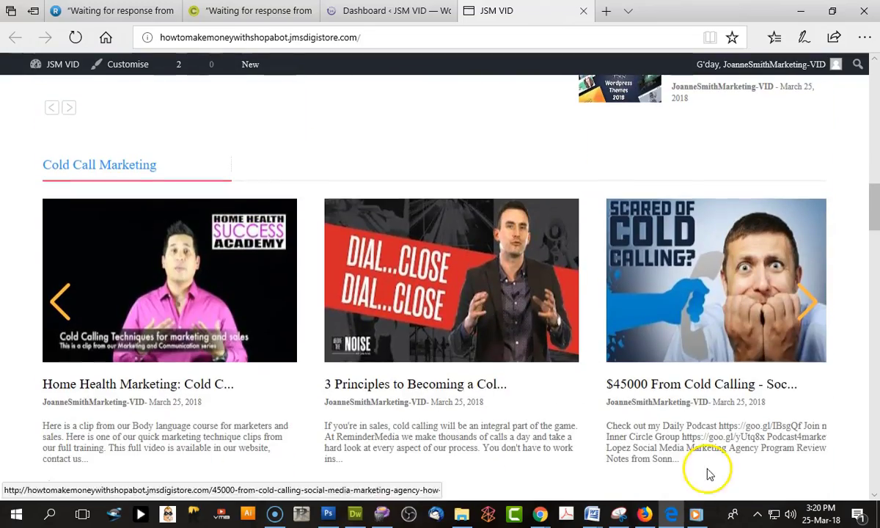
scroll(487, 320, down, 6)
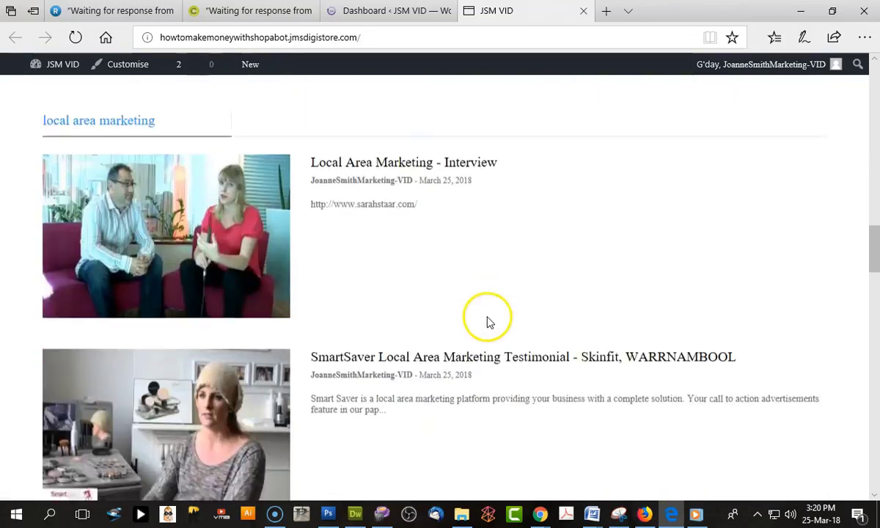
scroll(487, 324, up, 3)
scroll(491, 326, up, 15)
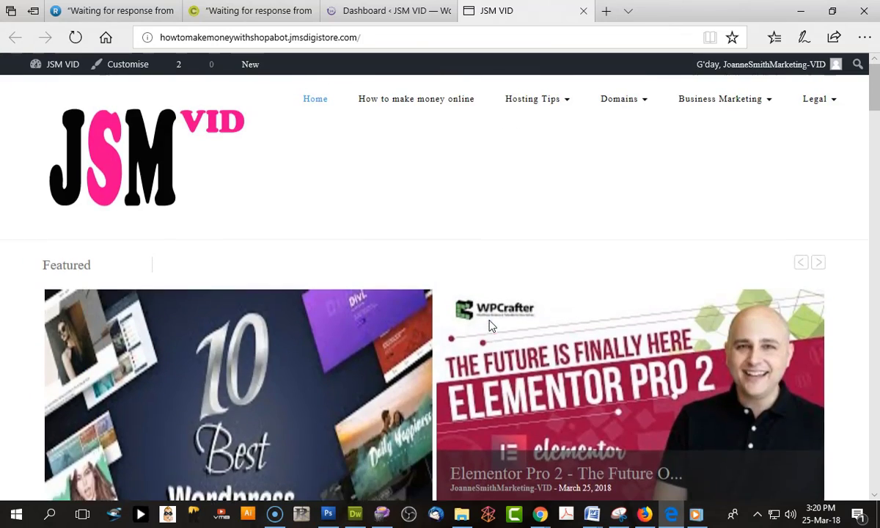
click(389, 10)
mouse_move(57, 300)
click(141, 303)
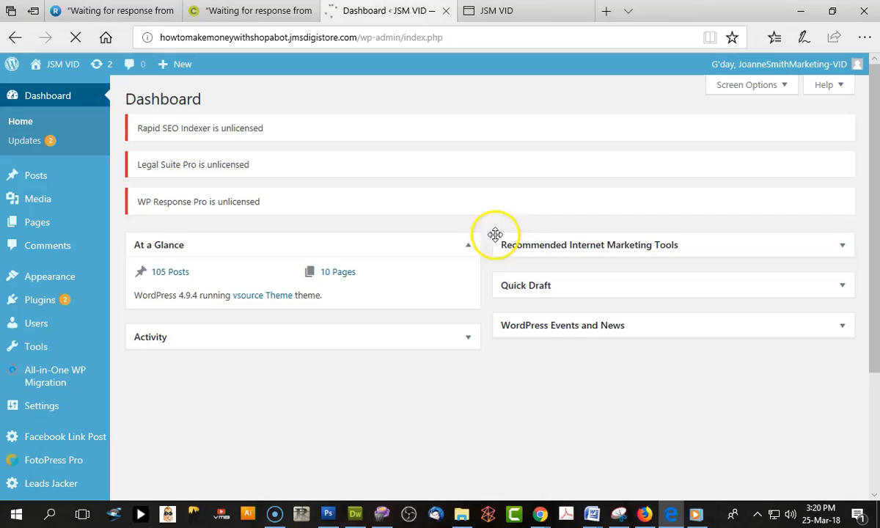
scroll(497, 224, down, 6)
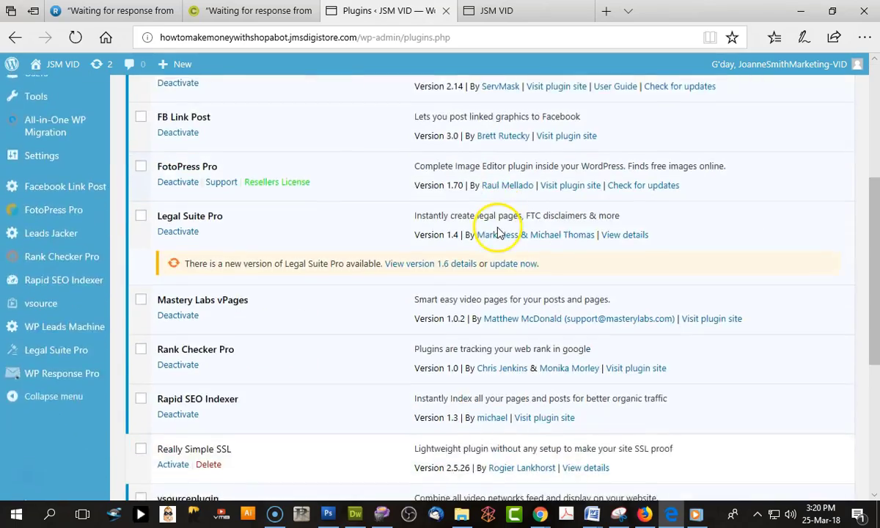
scroll(501, 236, up, 5)
scroll(500, 242, up, 2)
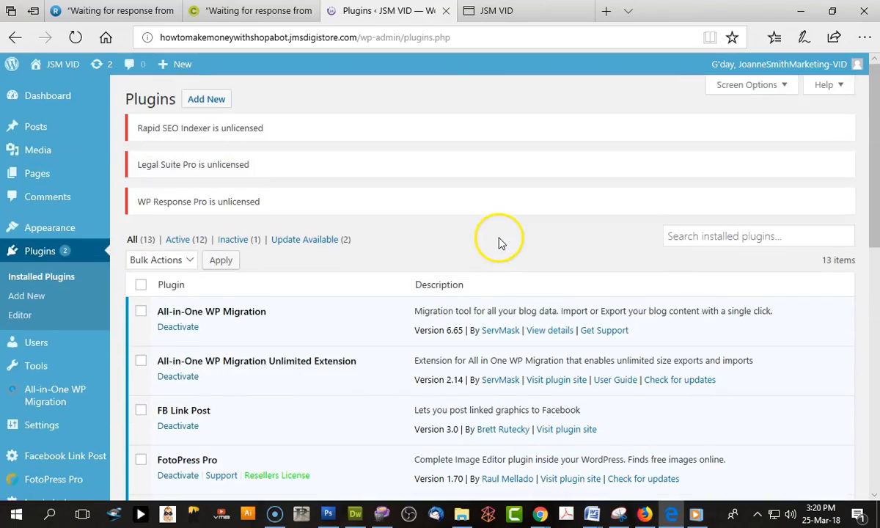
scroll(501, 242, down, 4)
scroll(500, 242, up, 4)
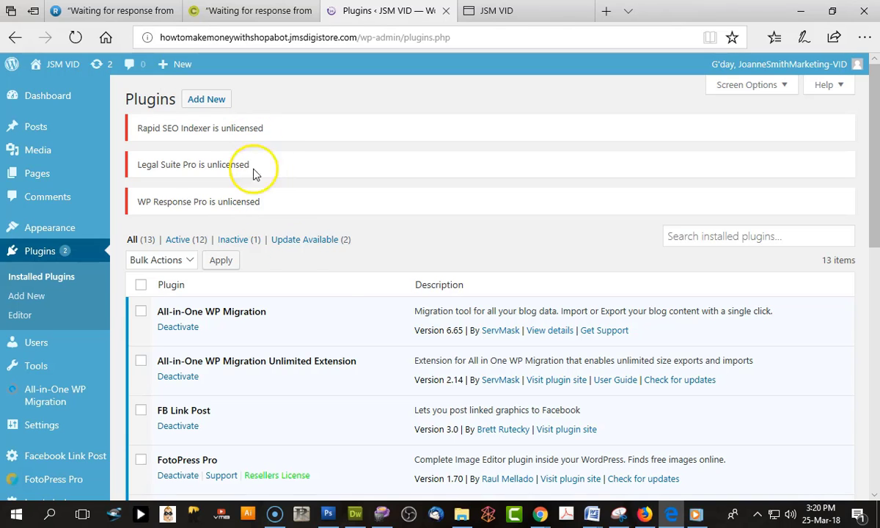
scroll(372, 354, down, 3)
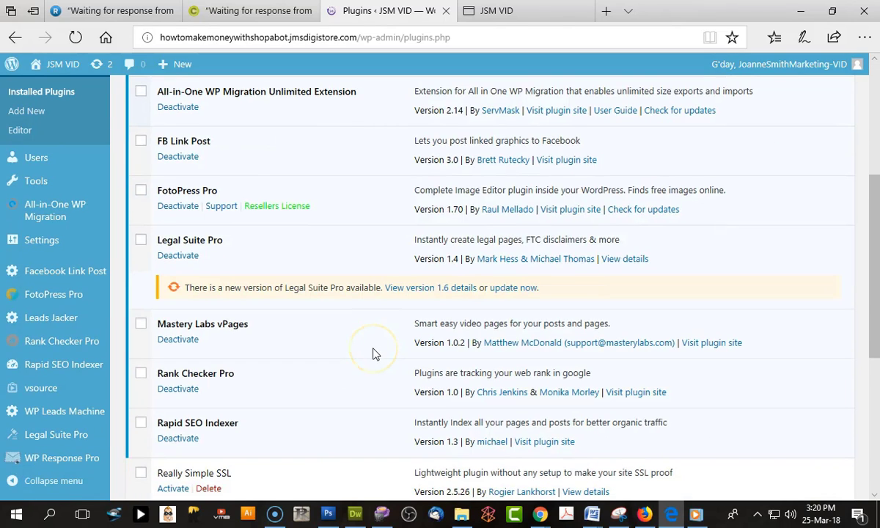
scroll(373, 351, down, 3)
scroll(374, 341, up, 3)
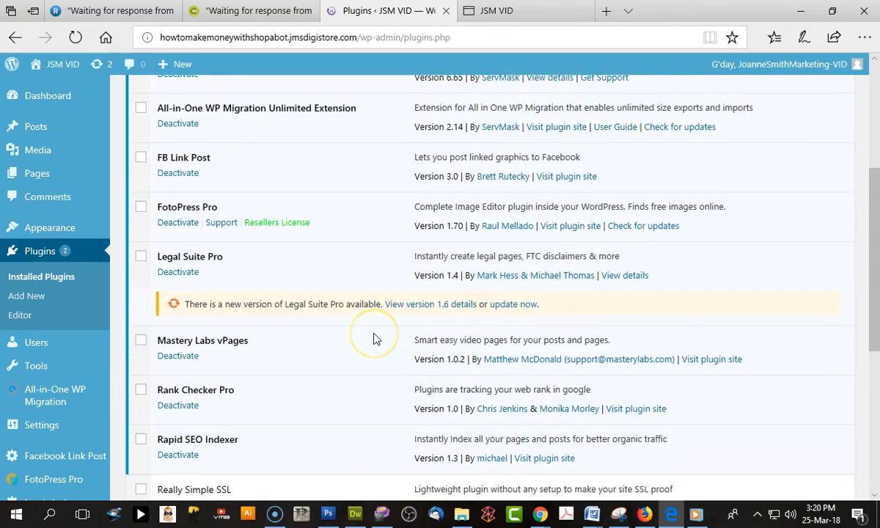
scroll(374, 339, up, 4)
scroll(355, 379, down, 2)
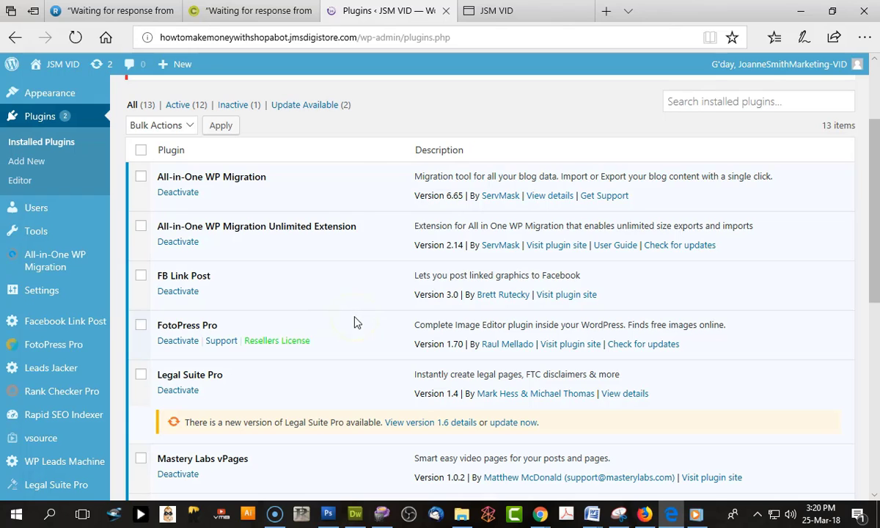
mouse_move(79, 321)
scroll(82, 298, up, 3)
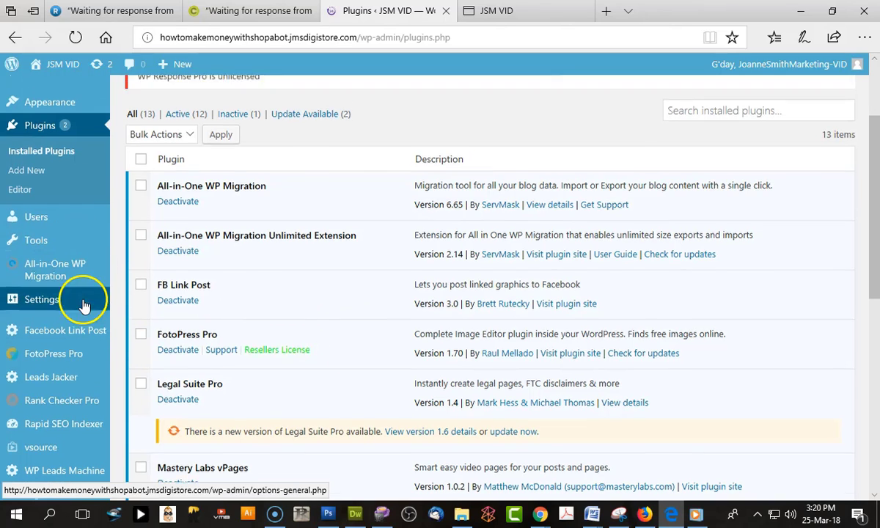
mouse_move(21, 227)
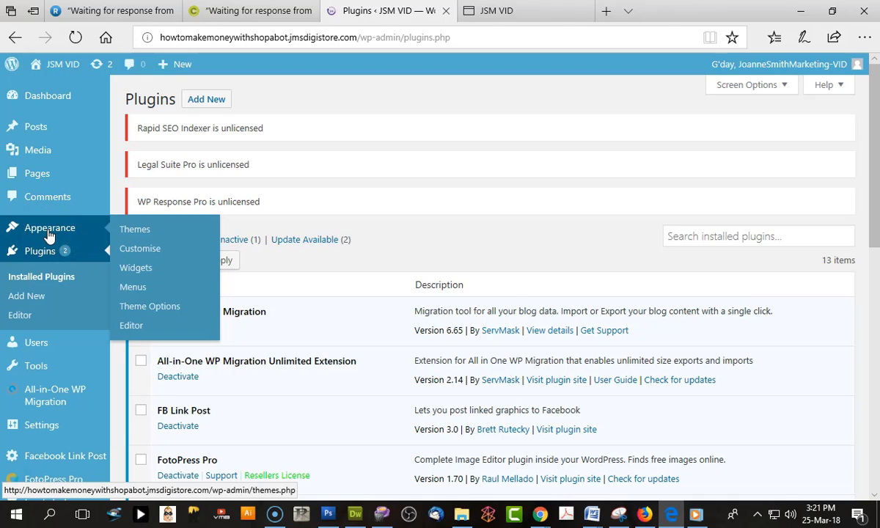
click(63, 347)
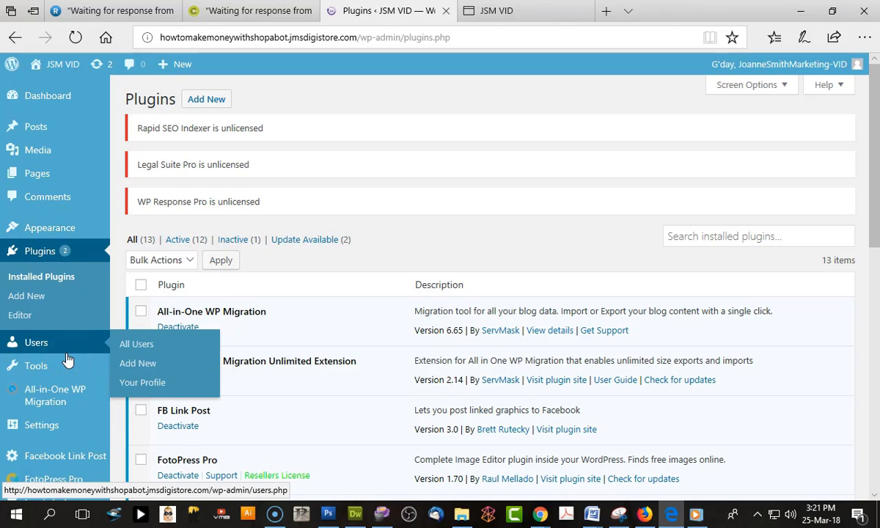
scroll(67, 359, down, 1)
scroll(68, 359, down, 1)
scroll(68, 362, down, 2)
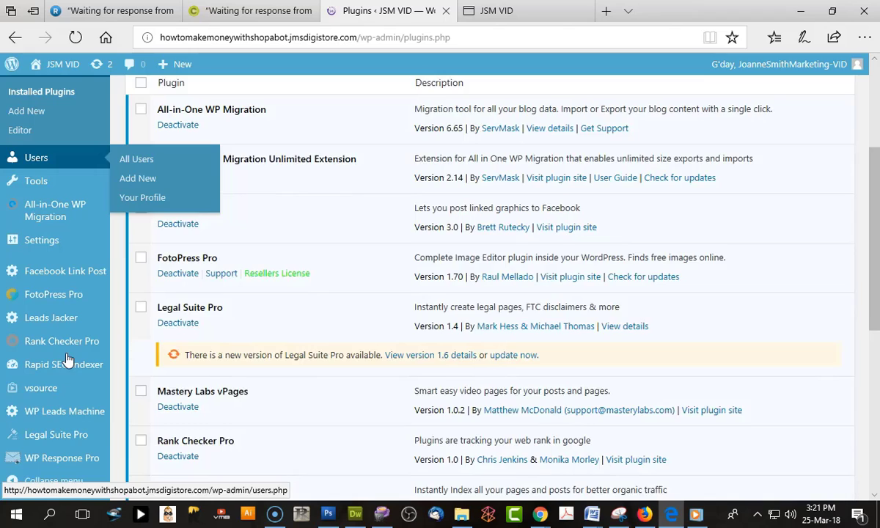
scroll(57, 404, up, 5)
click(57, 404)
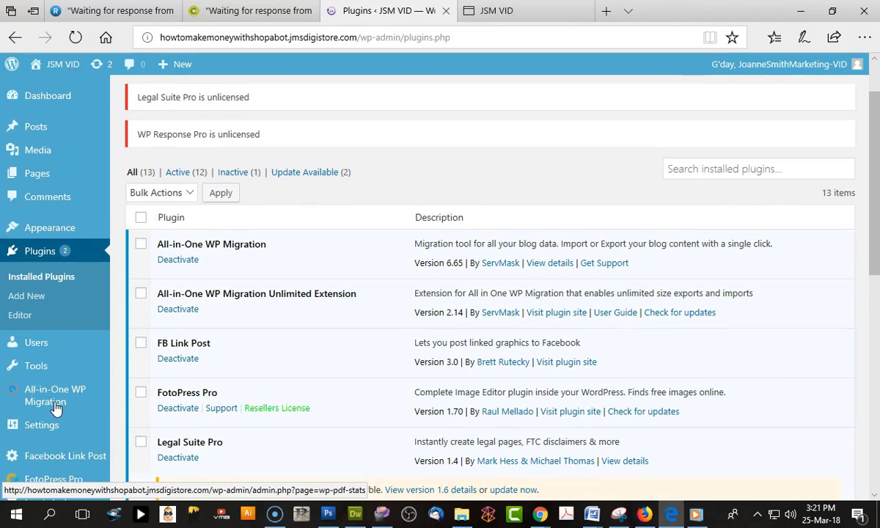
click(52, 229)
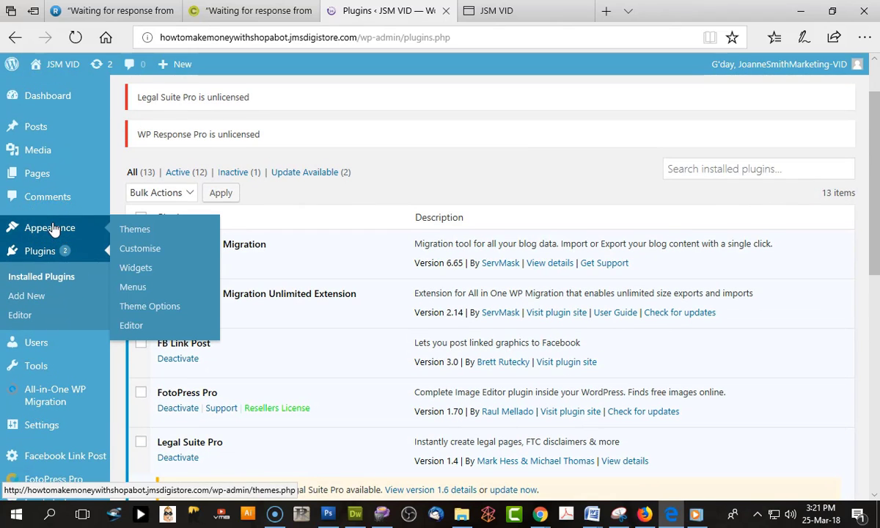
drag(104, 229, 102, 258)
- Browse the migrated site's Media Library thumbnails
mouse_move(65, 157)
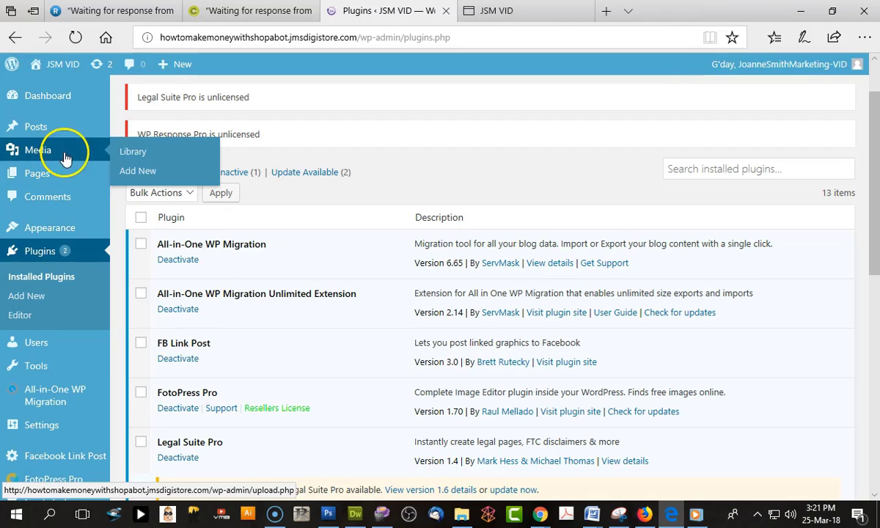
click(137, 152)
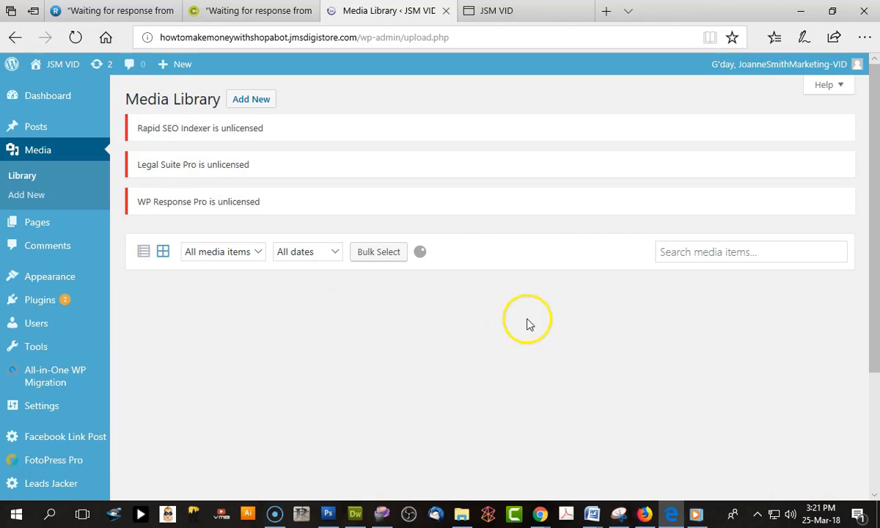
scroll(528, 325, down, 6)
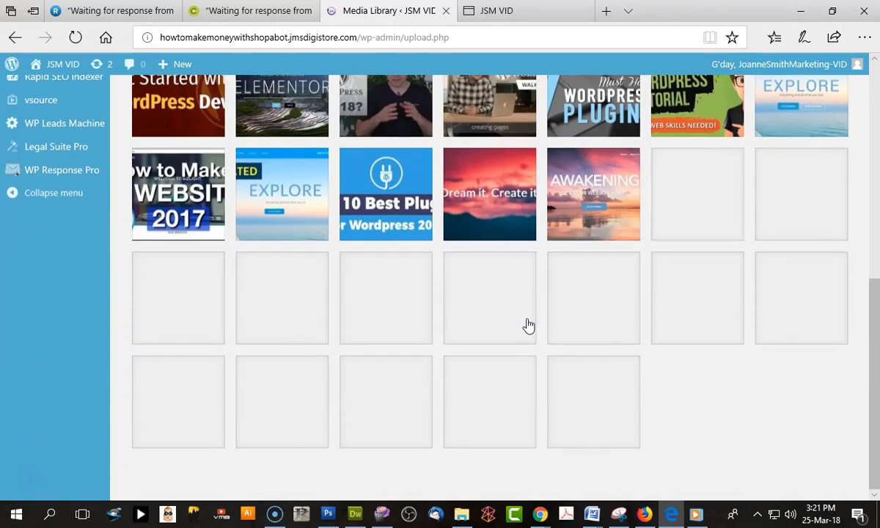
scroll(530, 311, up, 8)
- View All Posts showing the 105 published posts, keeping All Categories selected in the filter
click(37, 227)
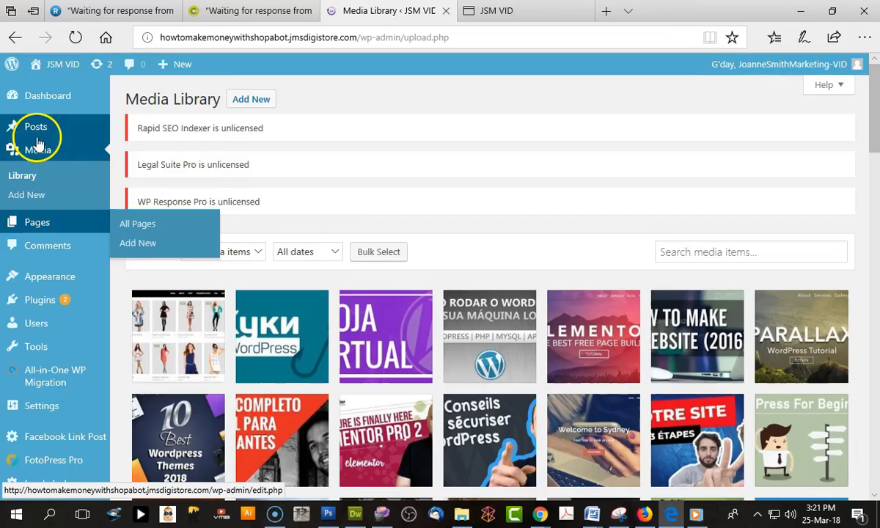
click(134, 129)
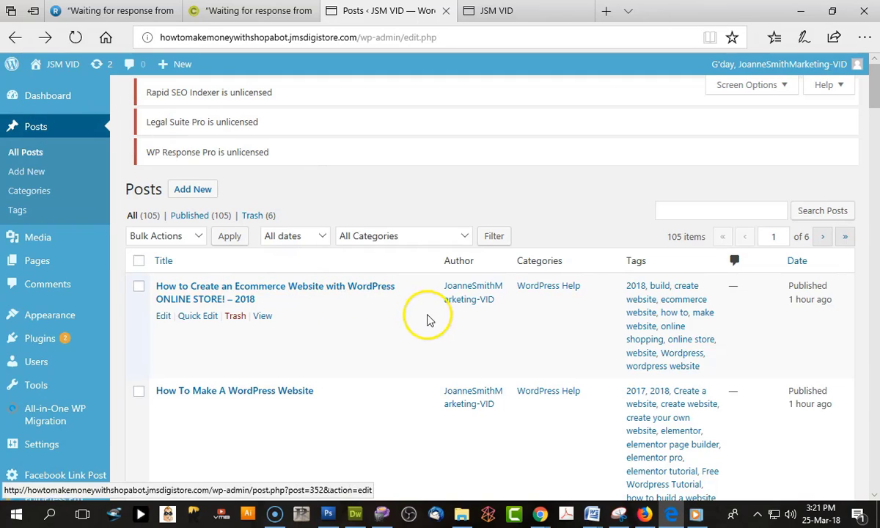
scroll(430, 321, down, 5)
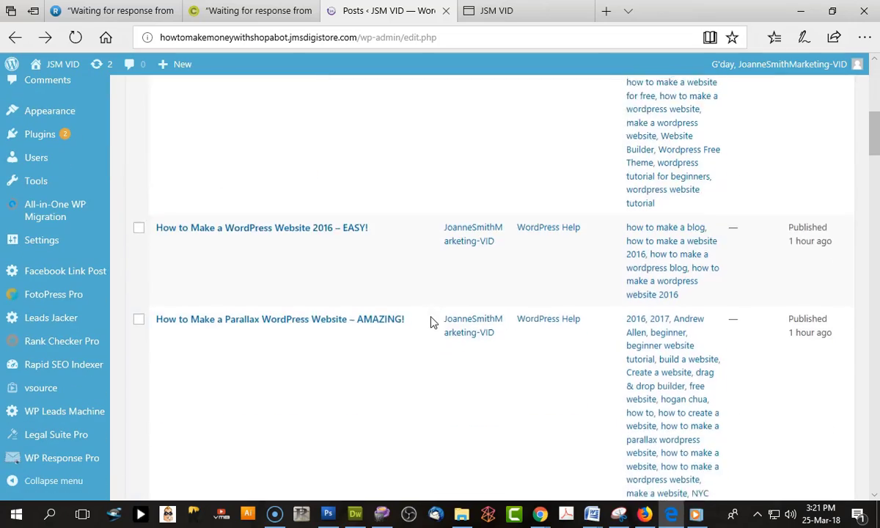
scroll(430, 321, down, 3)
scroll(431, 323, up, 15)
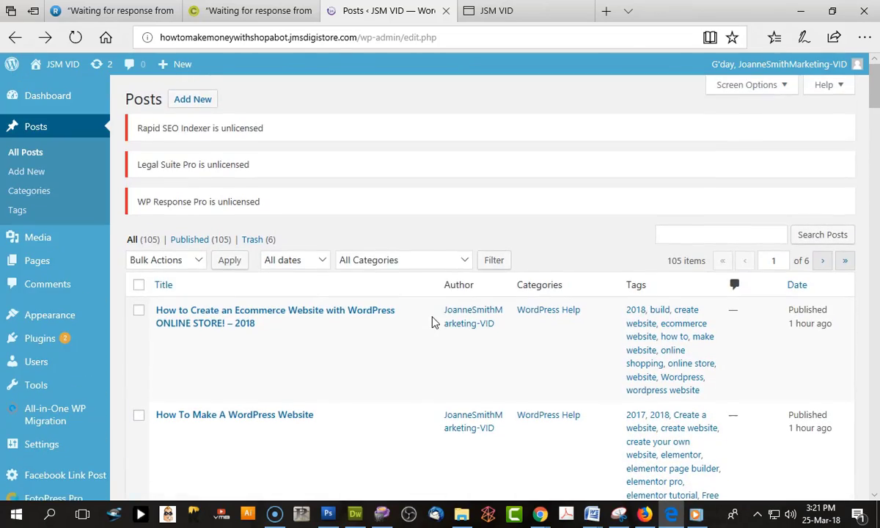
click(388, 261)
click(399, 259)
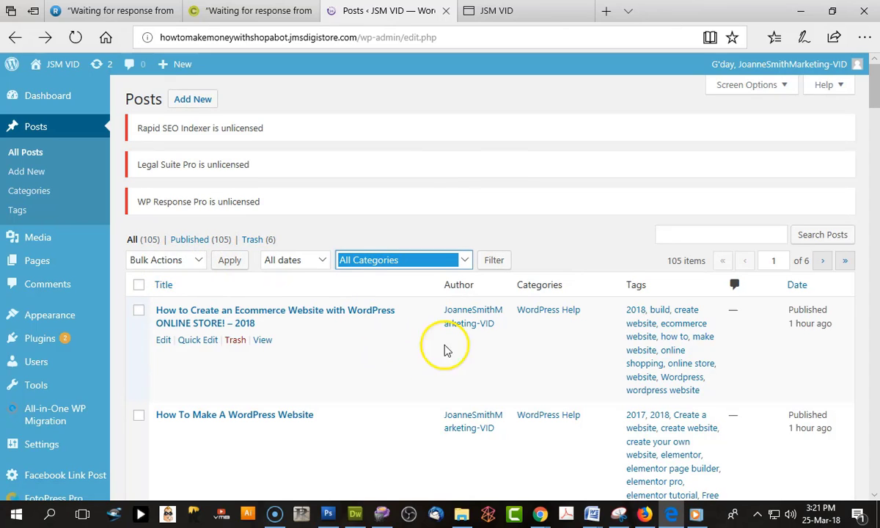
- Return to the source JSM VID site's Export Site page listing File, FTP, Dropbox and Google Drive destinations
click(671, 517)
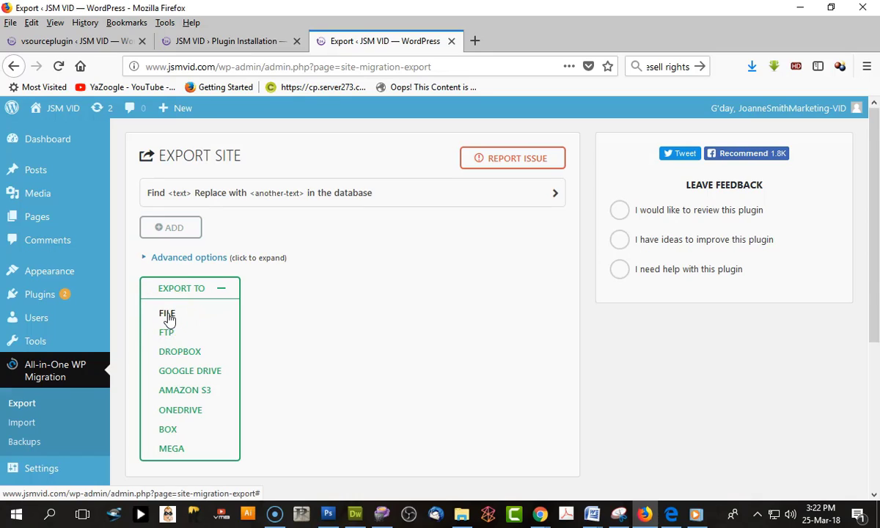
click(455, 338)
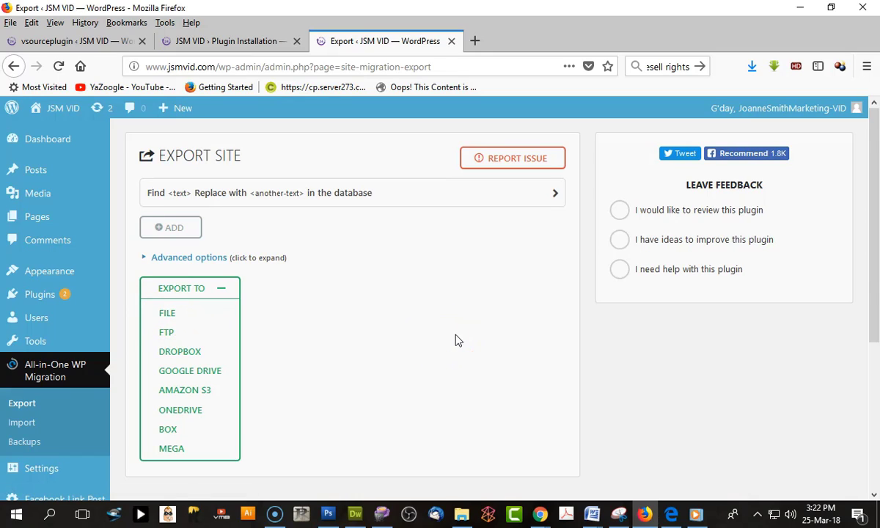